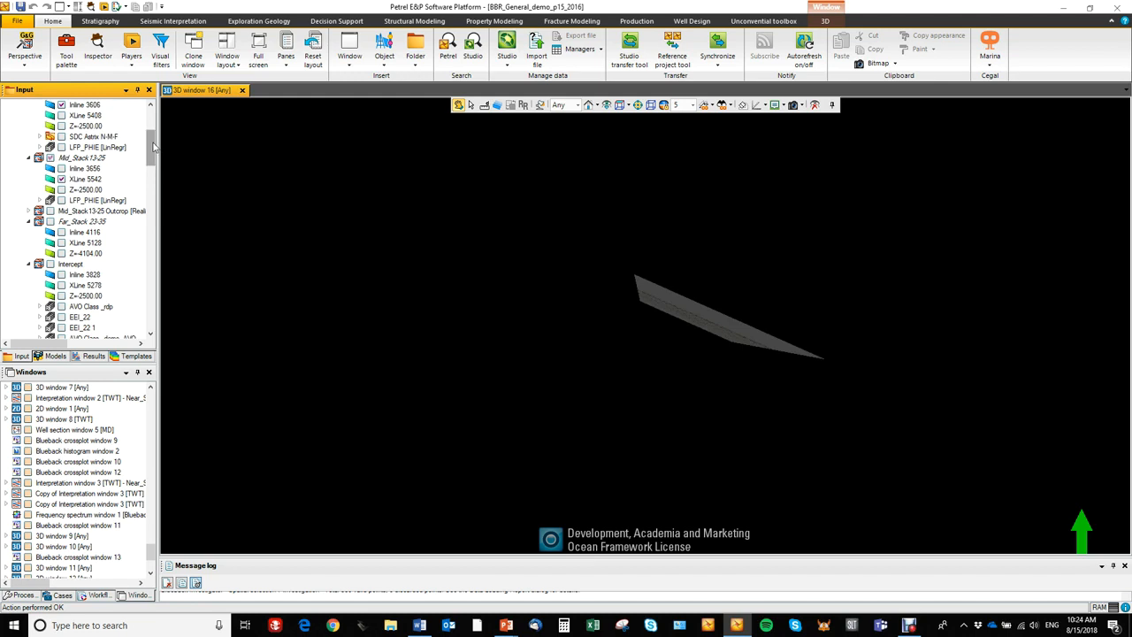
Show the Z=-4104.00 slice of Far_Stack 23-35 together with the displayed inline and crossline sections in the 3D window.
{"action": "left_click", "coordinate": [61, 221]}
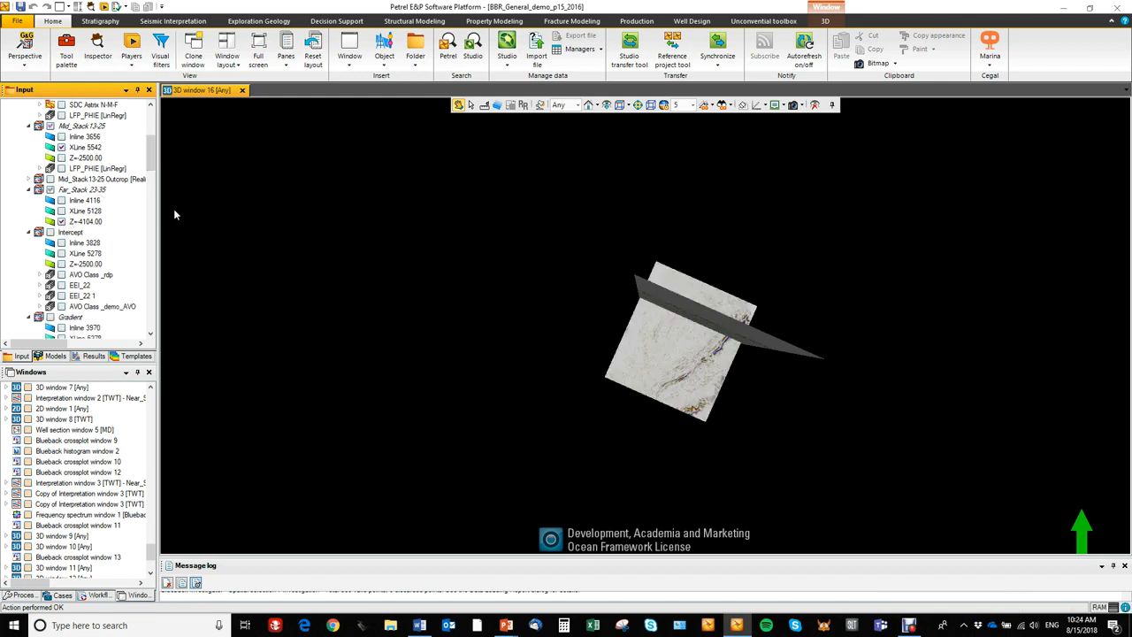
{"action": "left_click_drag", "start_coordinate": [670, 402], "coordinate": [579, 367]}
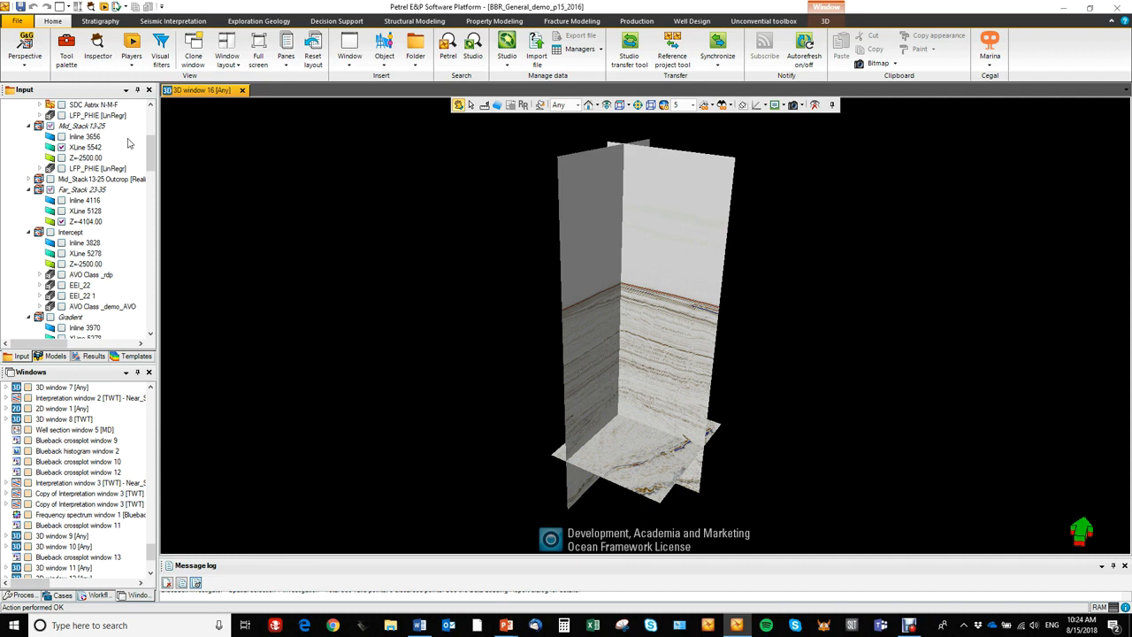
Insert a new Blueback seismic spatial selection from the Near_Stack 3-15 cube.
{"action": "left_click_drag", "start_coordinate": [152, 147], "coordinate": [153, 137]}
{"action": "right_click", "coordinate": [89, 137]}
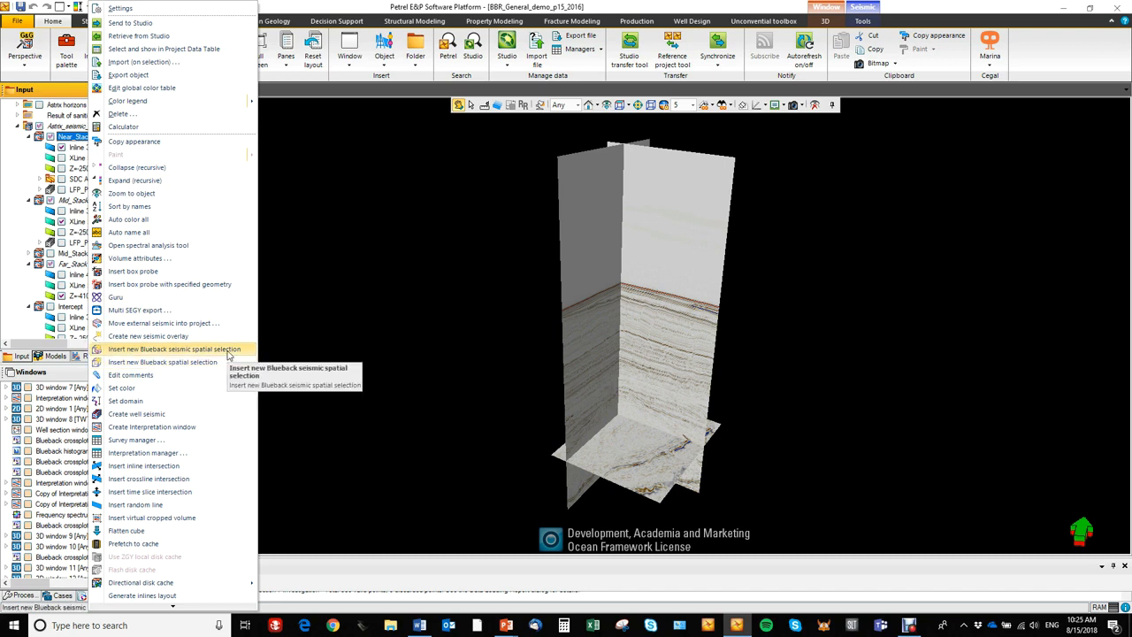
{"action": "left_click", "coordinate": [227, 350]}
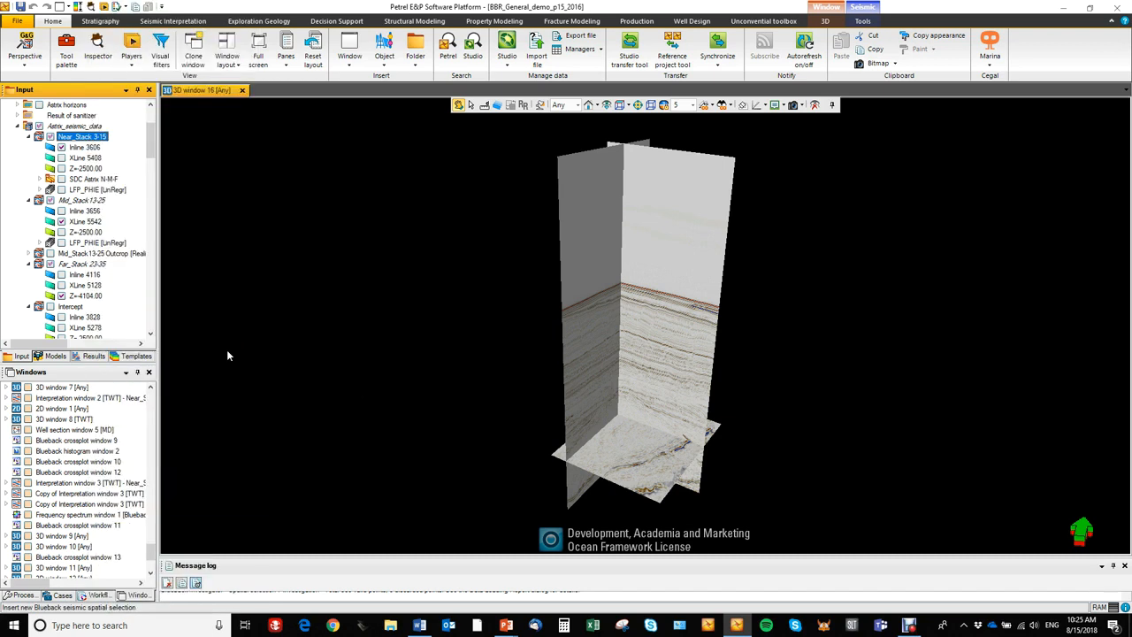
{"action": "scroll", "coordinate": [646, 433], "scroll_direction": "down", "scroll_amount": 2}
{"action": "middle_click_drag", "start_coordinate": [645, 433], "coordinate": [618, 423]}
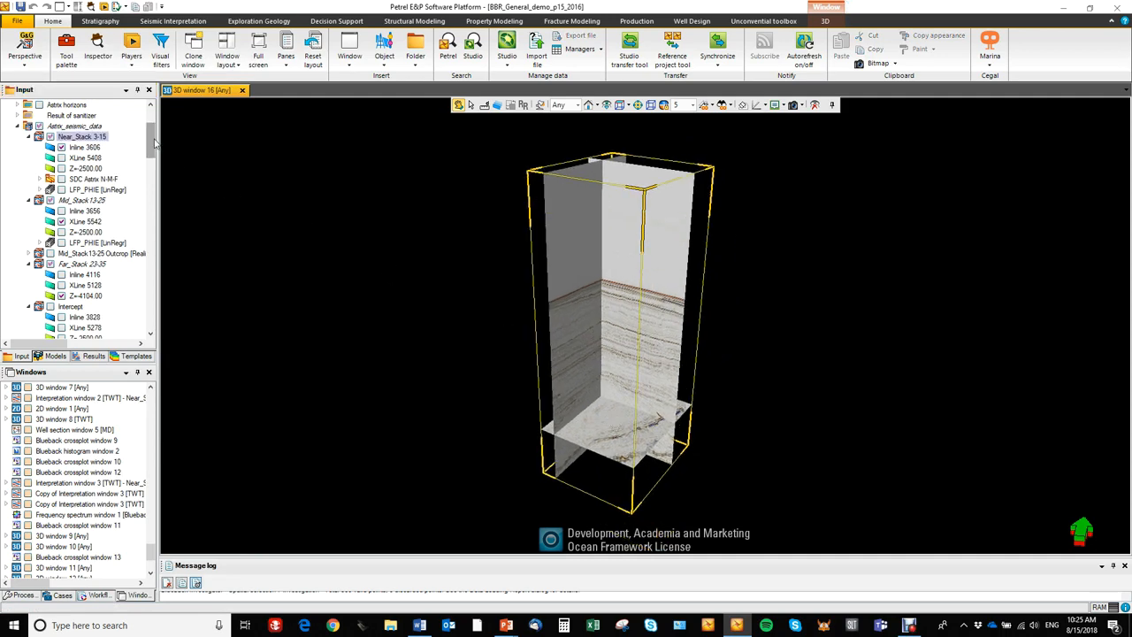
Lower the top and raise the base of the new spatial selection box to confine it to a thin vertical interval.
{"action": "left_click_drag", "start_coordinate": [154, 141], "coordinate": [160, 315]}
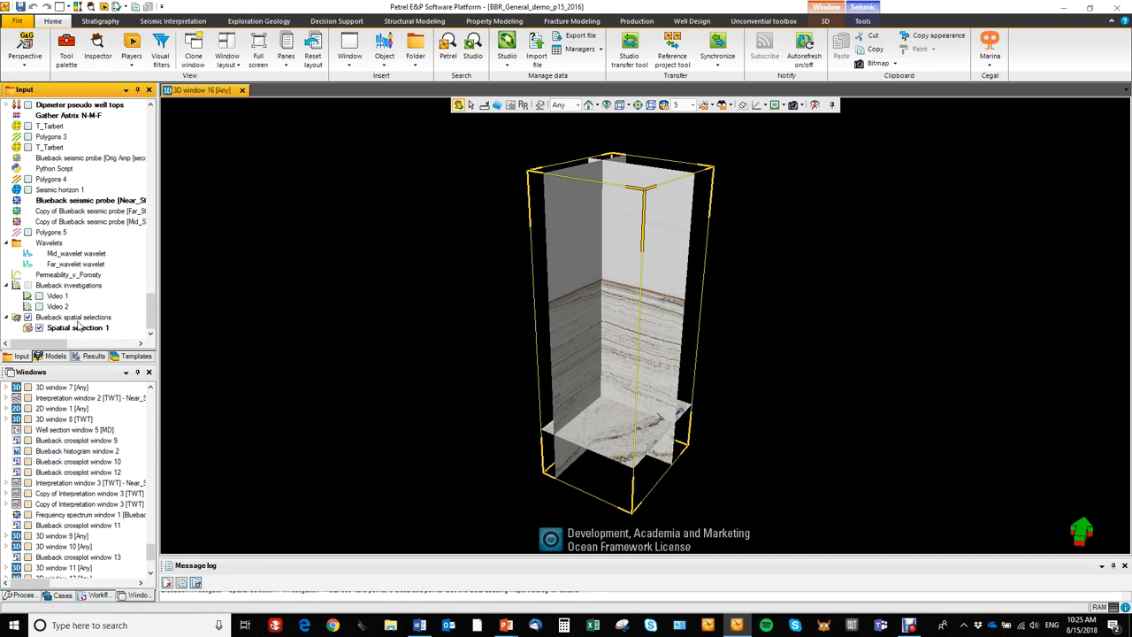
{"action": "left_click_drag", "start_coordinate": [575, 384], "coordinate": [568, 375]}
{"action": "key", "text": "Escape"}
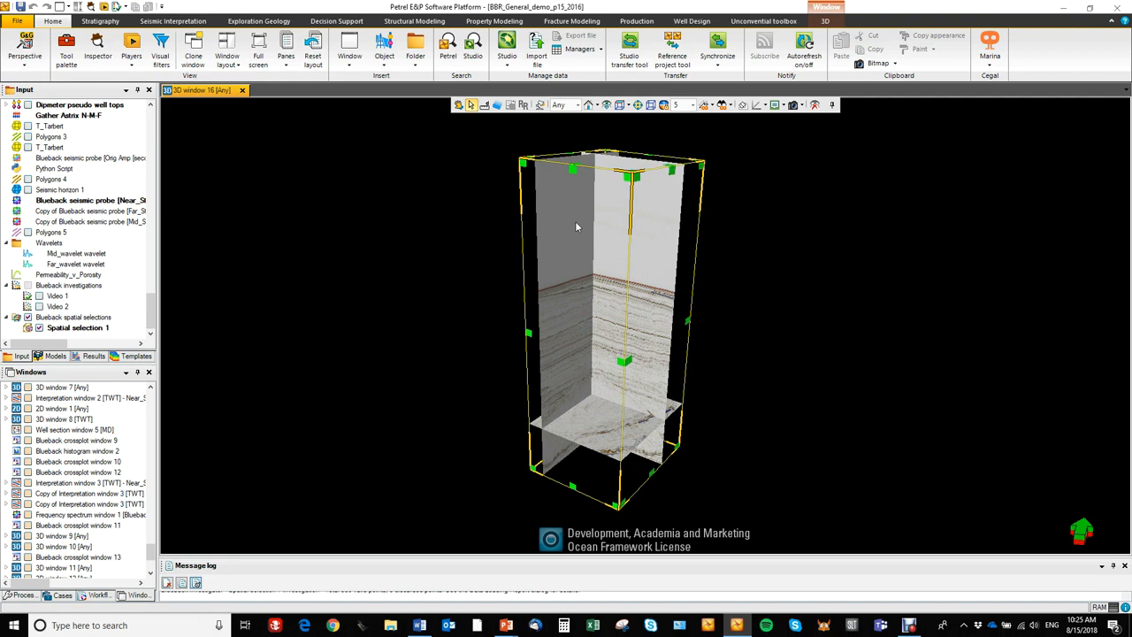
{"action": "left_click_drag", "start_coordinate": [573, 174], "coordinate": [568, 410]}
{"action": "left_click_drag", "start_coordinate": [574, 490], "coordinate": [639, 482]}
{"action": "key", "text": "Escape"}
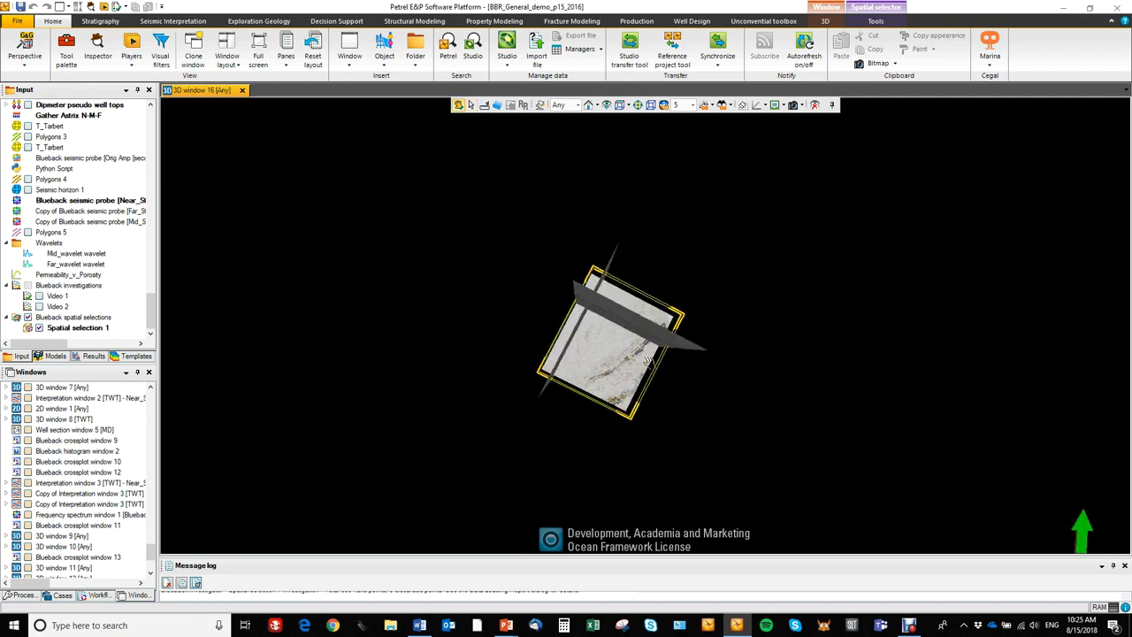
Shrink the sides of the spatial selection to a small block near the intersection of the inline and crossline sections.
{"action": "key", "text": "Escape"}
{"action": "left_click_drag", "start_coordinate": [597, 278], "coordinate": [616, 360]}
{"action": "key", "text": "Escape"}
{"action": "left_click_drag", "start_coordinate": [610, 405], "coordinate": [643, 370]}
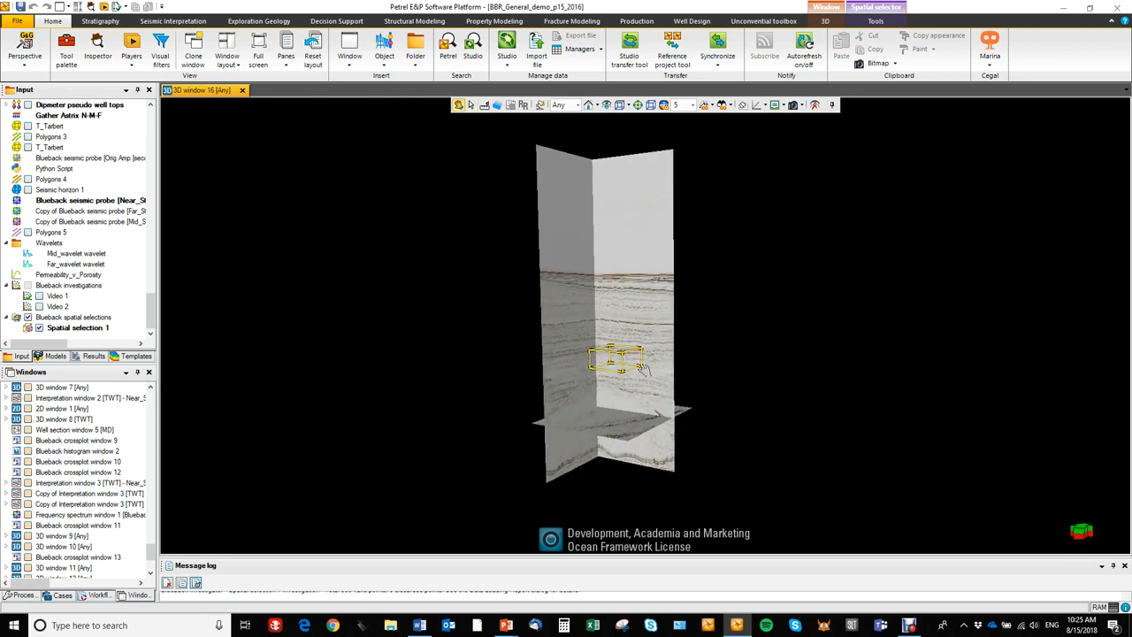
{"action": "key", "text": "Escape"}
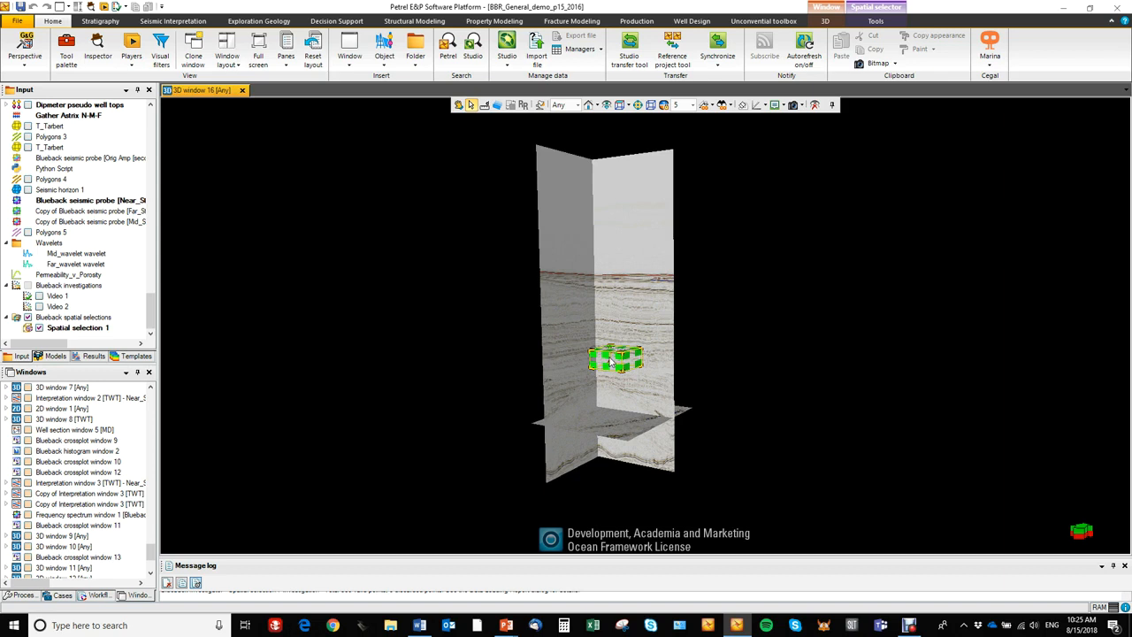
{"action": "key", "text": "Escape"}
{"action": "left_click_drag", "start_coordinate": [657, 363], "coordinate": [635, 418]}
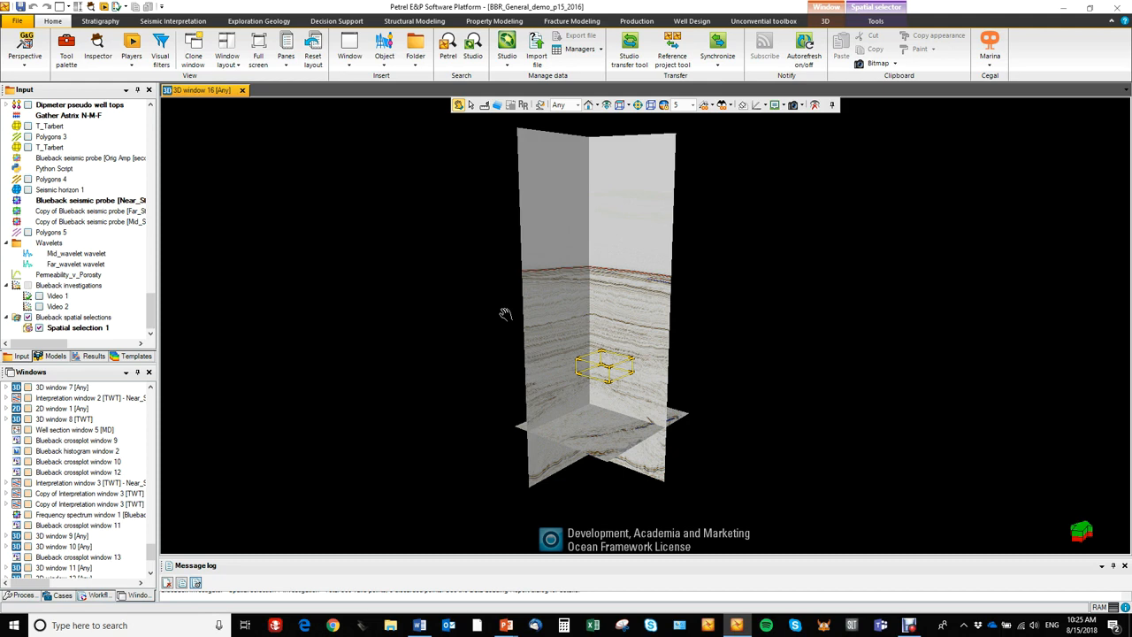
{"action": "left_click", "coordinate": [610, 370]}
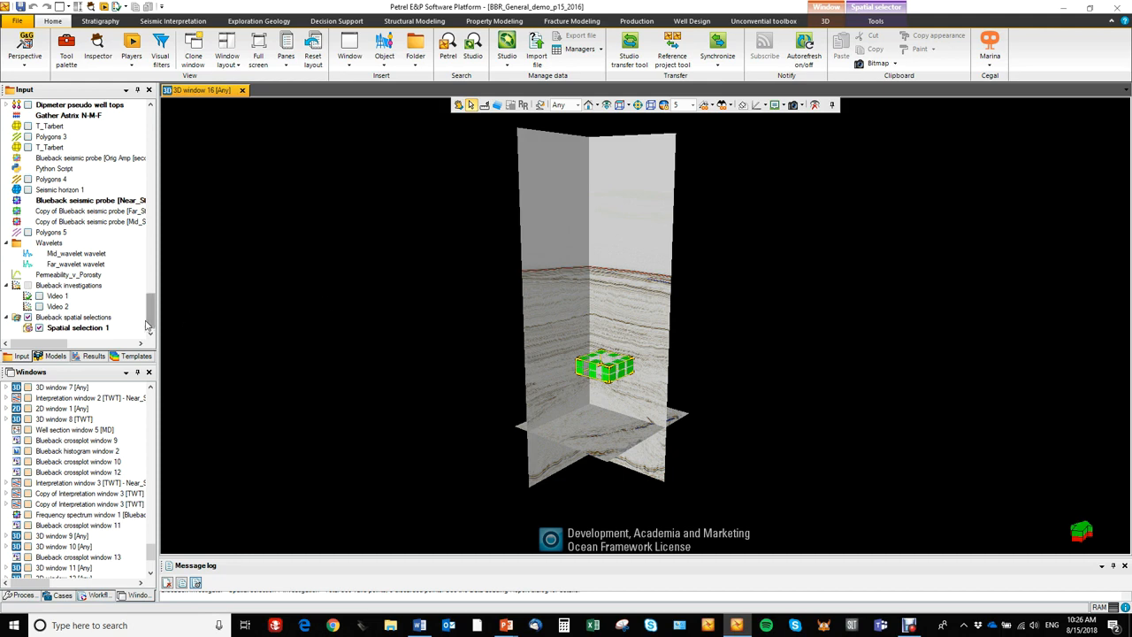
Create a Blueback investigation from Spatial selection 1 and name it Seismic 1.
{"action": "right_click", "coordinate": [76, 329]}
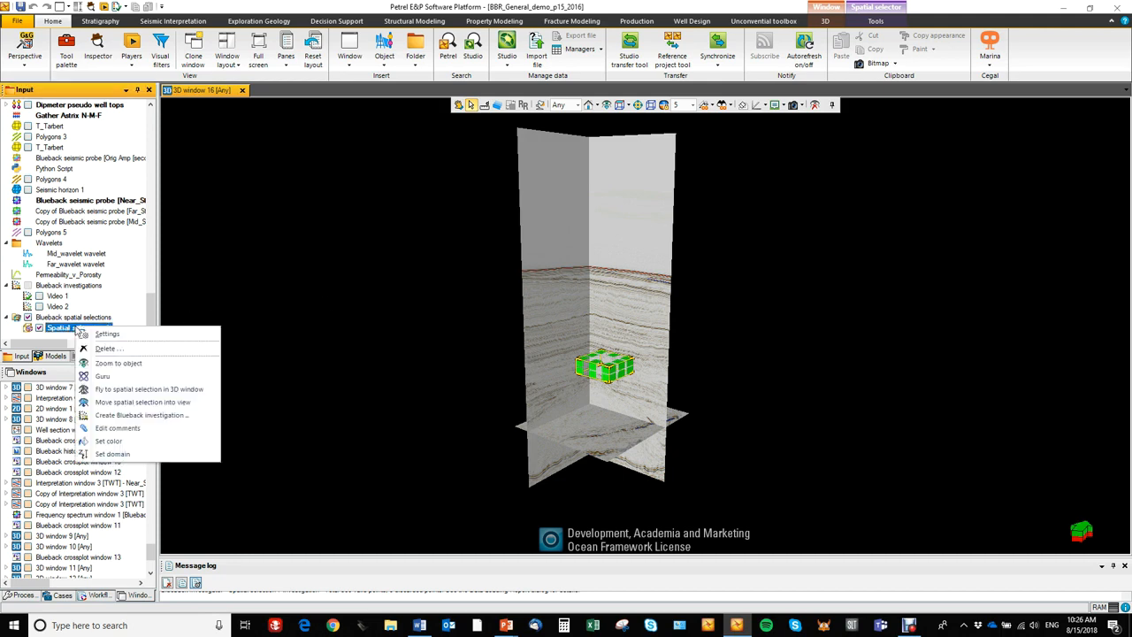
{"action": "left_click", "coordinate": [159, 419]}
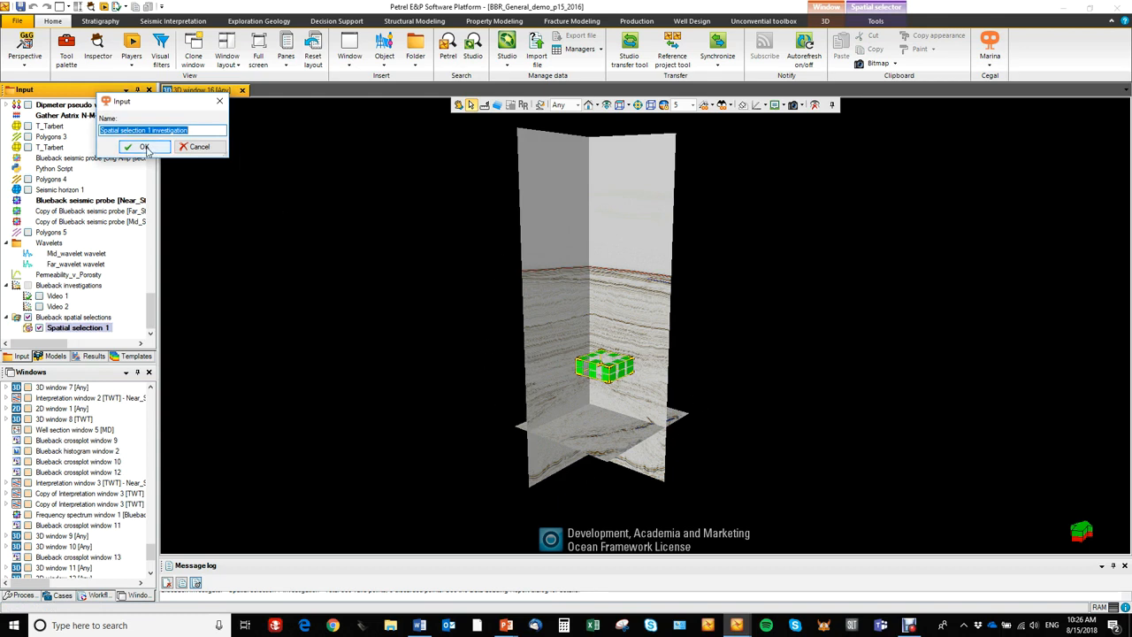
{"action": "type", "text": "Seismi"}
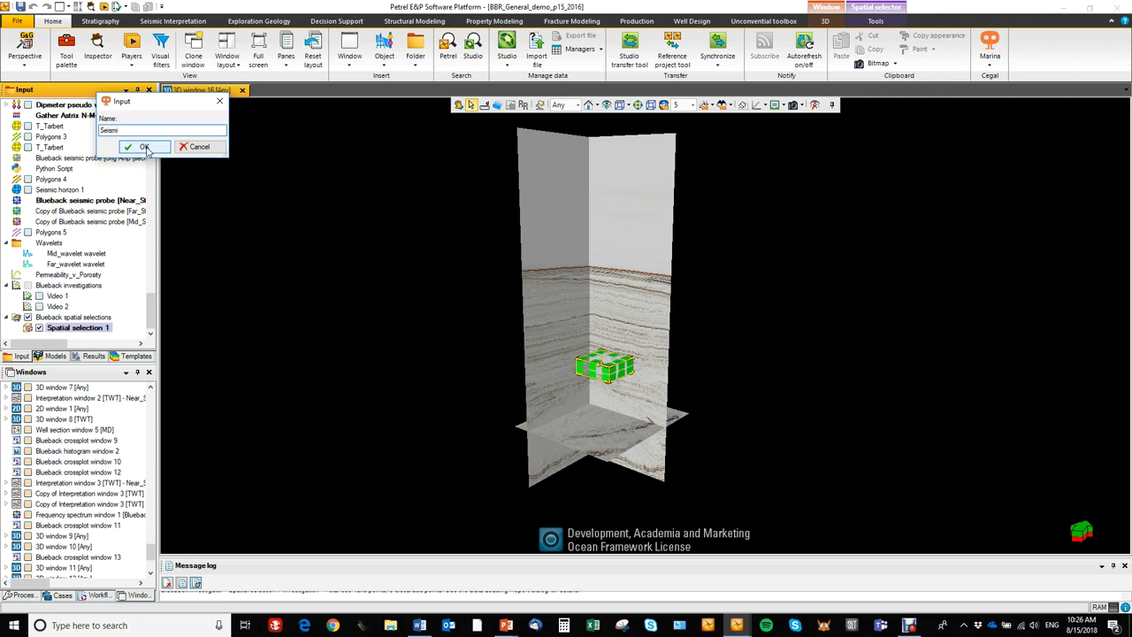
{"action": "type", "text": "c horizon 1"}
{"action": "left_click", "coordinate": [143, 146]}
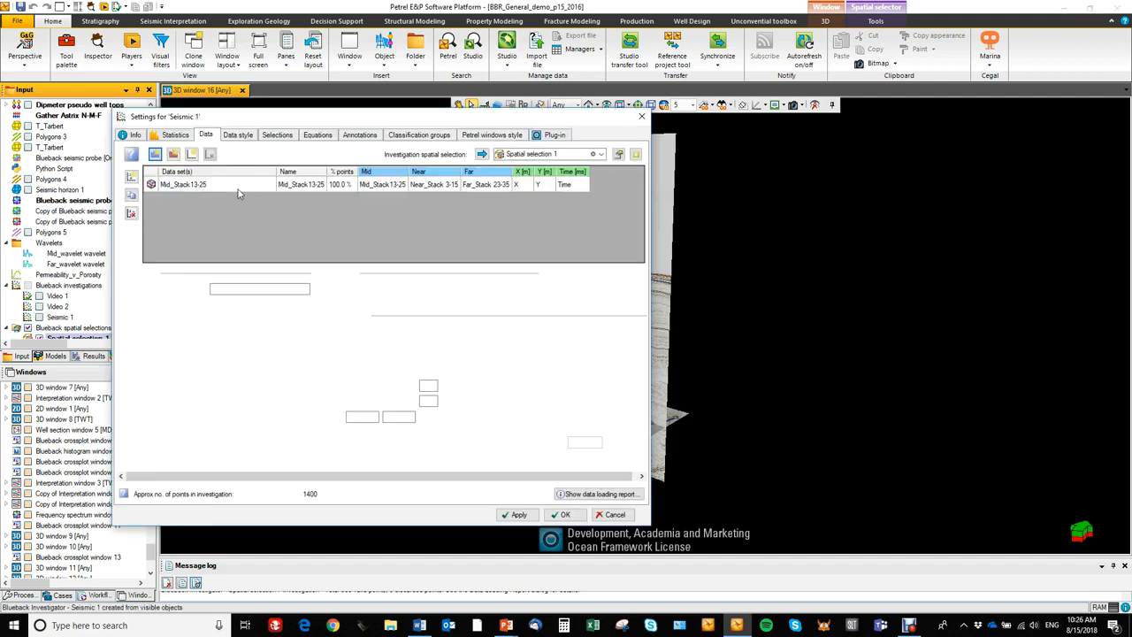
Set the inline and XLine steps of the investigation's Mid_Stack 13-25 data set to 4 and apply the settings.
{"action": "left_click", "coordinate": [237, 188]}
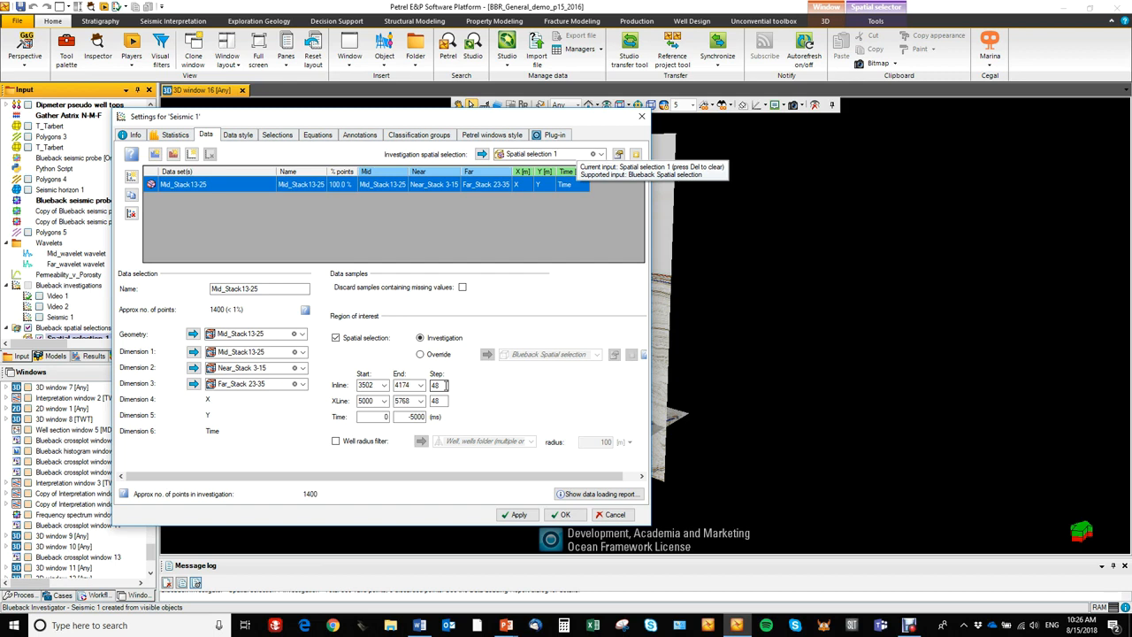
{"action": "left_click_drag", "start_coordinate": [445, 384], "coordinate": [417, 391]}
{"action": "type", "text": "4"}
{"action": "key", "text": "Tab"}
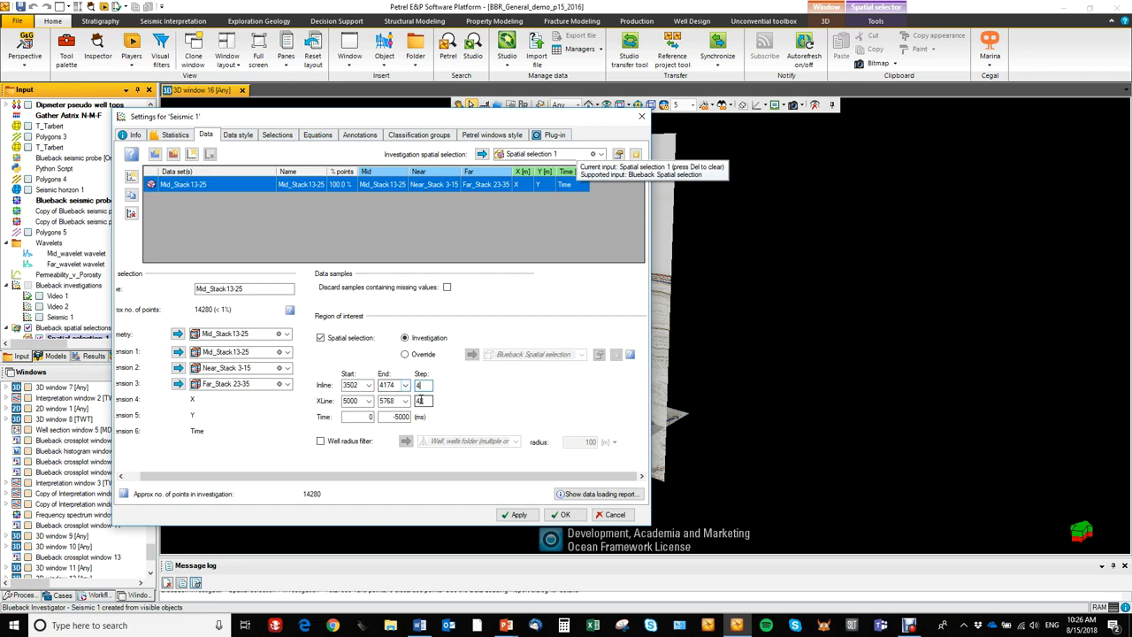
{"action": "type", "text": "4"}
{"action": "left_click_drag", "start_coordinate": [460, 122], "coordinate": [364, 114]}
{"action": "middle_click_drag", "start_coordinate": [670, 347], "coordinate": [805, 340]}
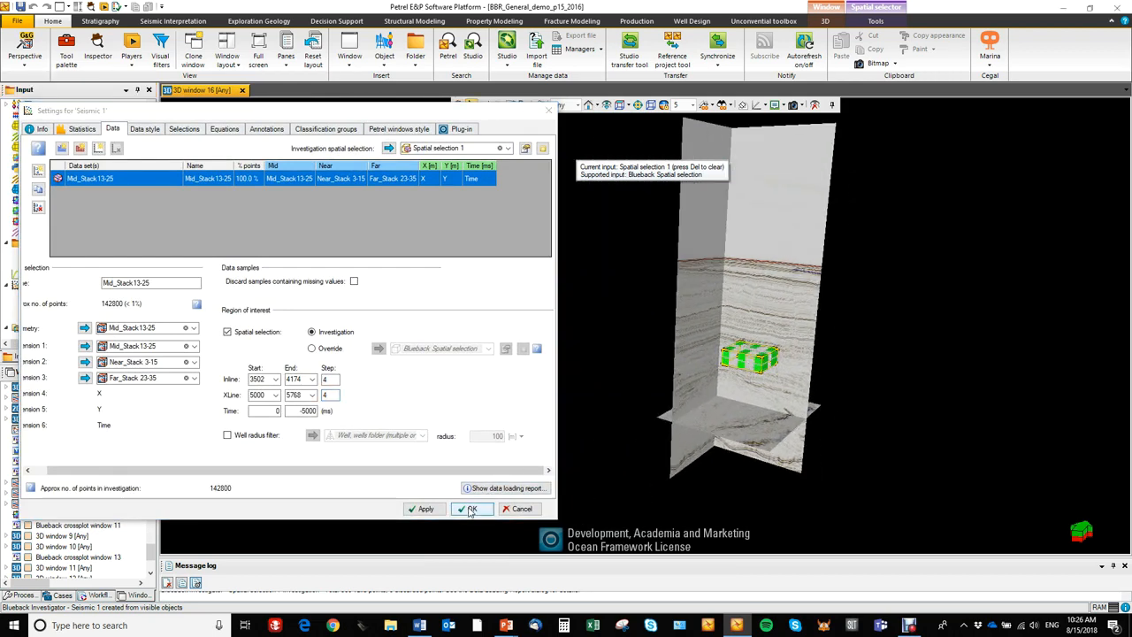
{"action": "left_click", "coordinate": [470, 508]}
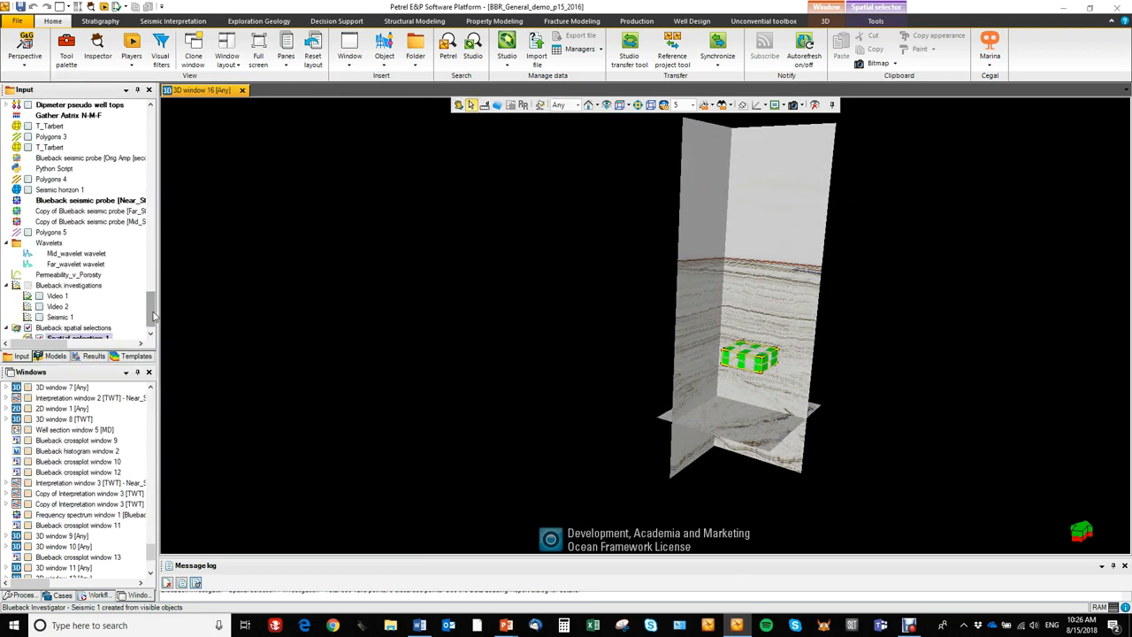
Open a Blueback crossplot window for the Seismic 1 investigation and colour its points by Mid.
{"action": "left_click_drag", "start_coordinate": [151, 307], "coordinate": [151, 315]}
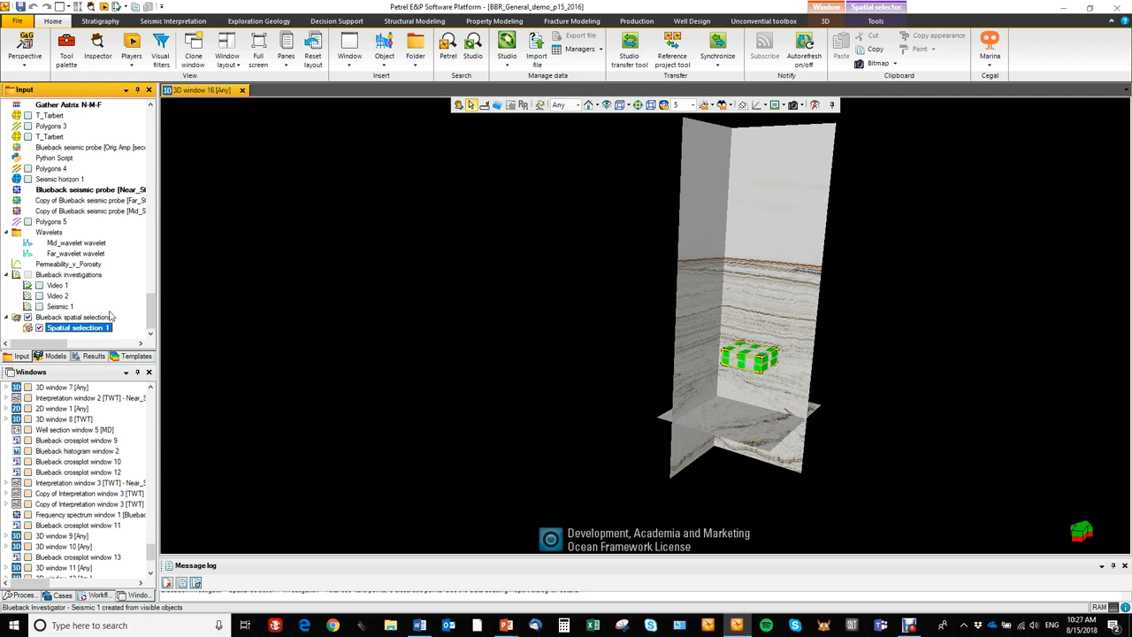
{"action": "right_click", "coordinate": [58, 306]}
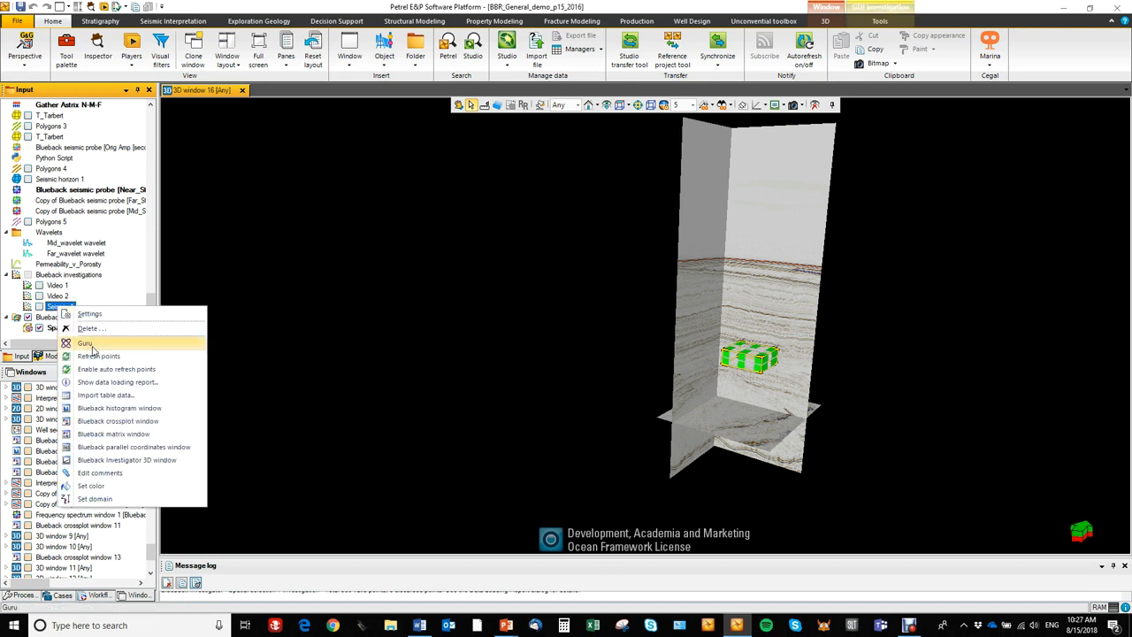
{"action": "left_click", "coordinate": [151, 421]}
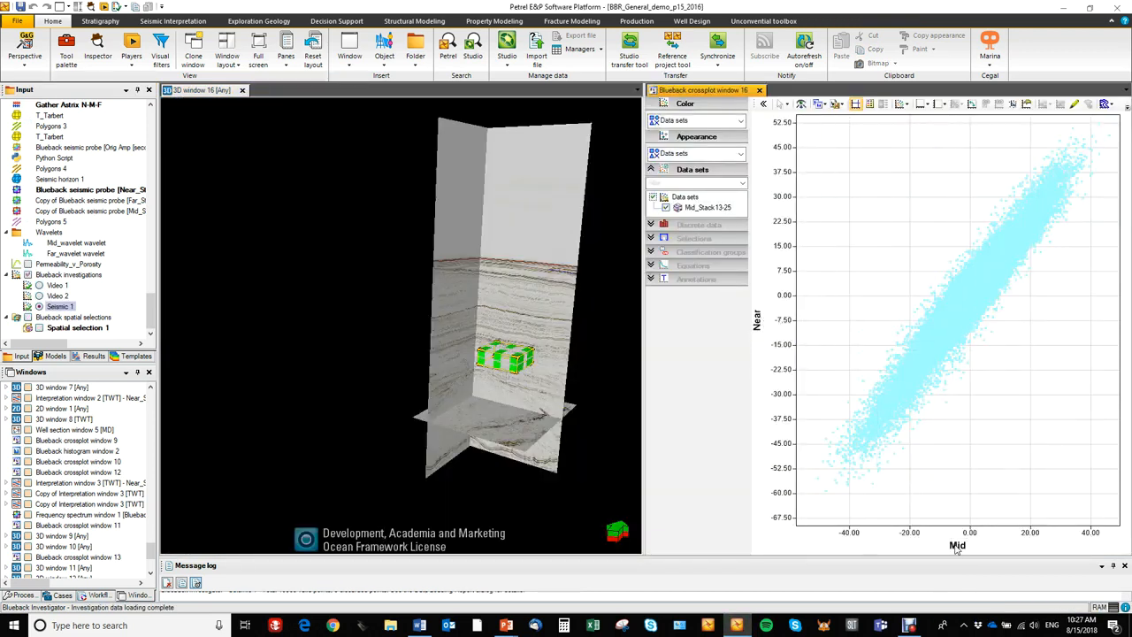
{"action": "left_click_drag", "start_coordinate": [541, 363], "coordinate": [512, 356]}
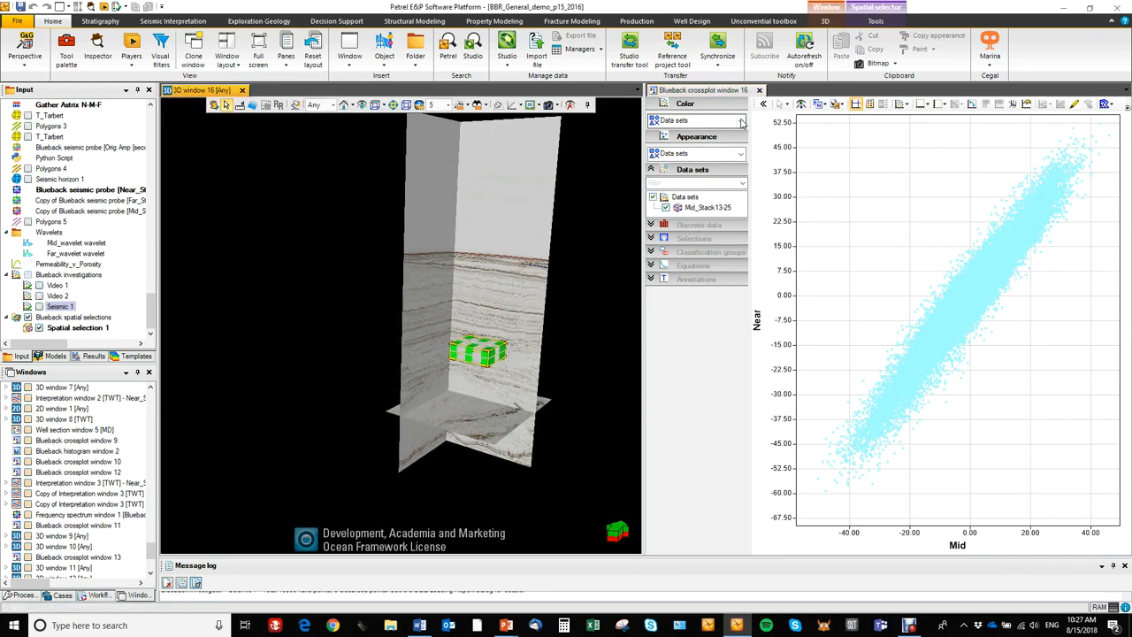
{"action": "left_click", "coordinate": [698, 120]}
{"action": "left_click", "coordinate": [698, 137]}
Move the spatial selection box down to just above the time slice and enlarge it slightly.
{"action": "left_click_drag", "start_coordinate": [478, 315], "coordinate": [462, 310]}
{"action": "scroll", "coordinate": [466, 325], "scroll_direction": "up", "scroll_amount": 5}
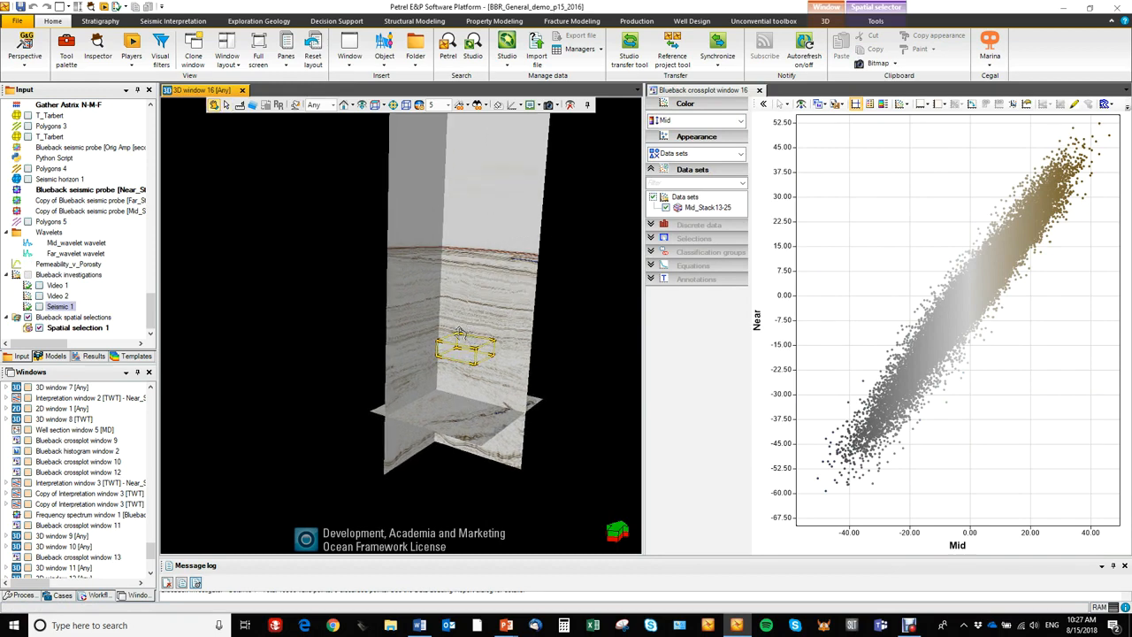
{"action": "scroll", "coordinate": [371, 336], "scroll_direction": "up", "scroll_amount": 2}
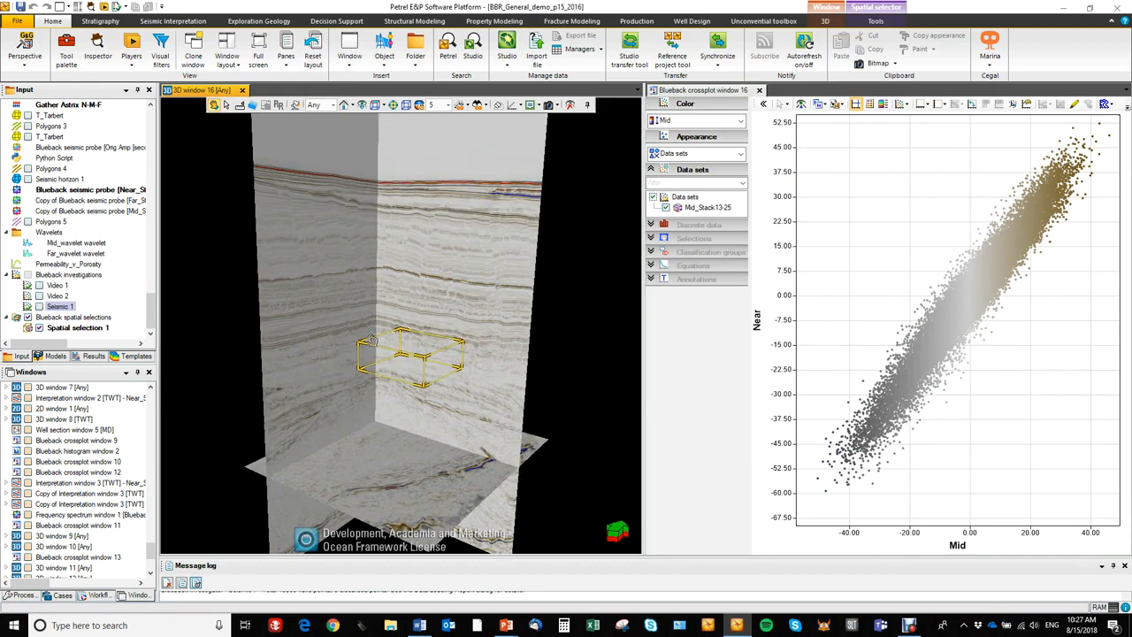
{"action": "key", "text": "Escape"}
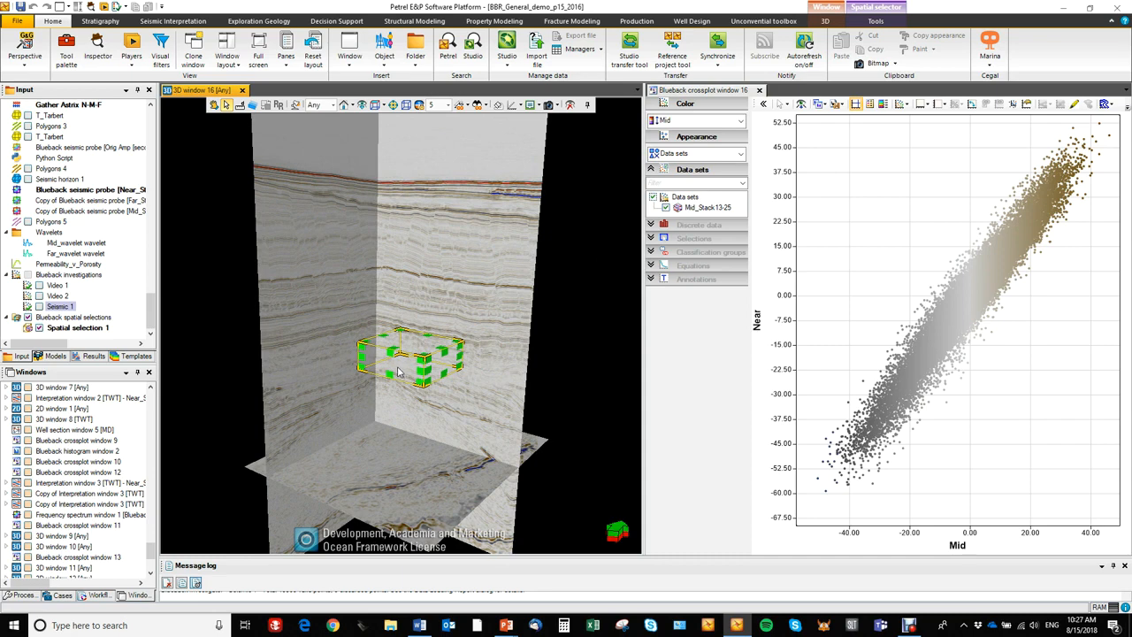
{"action": "left_click_drag", "start_coordinate": [399, 369], "coordinate": [392, 418]}
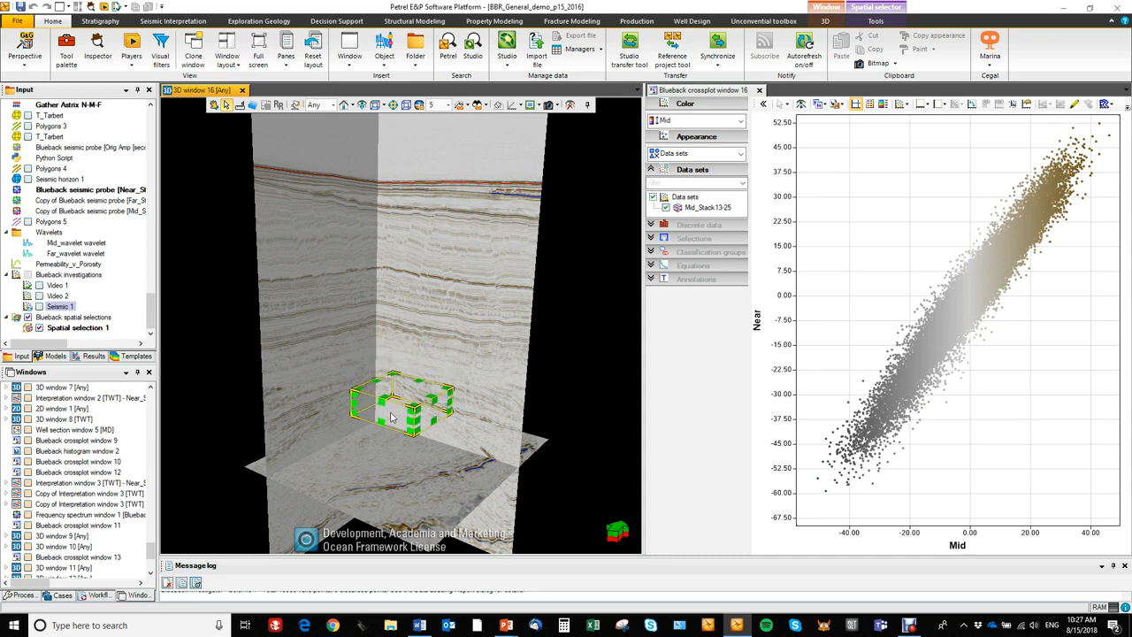
{"action": "left_click", "coordinate": [28, 316]}
{"action": "left_click_drag", "start_coordinate": [412, 409], "coordinate": [377, 407]}
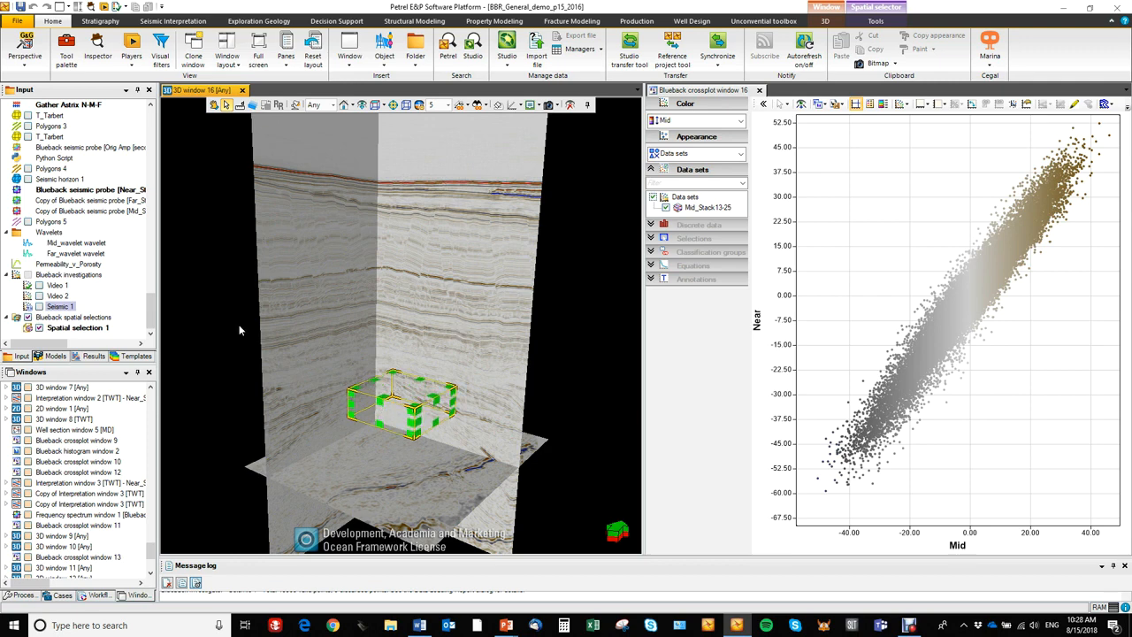
Refresh the points of the Seismic 1 investigation and enable auto refresh points for it.
{"action": "right_click", "coordinate": [59, 308]}
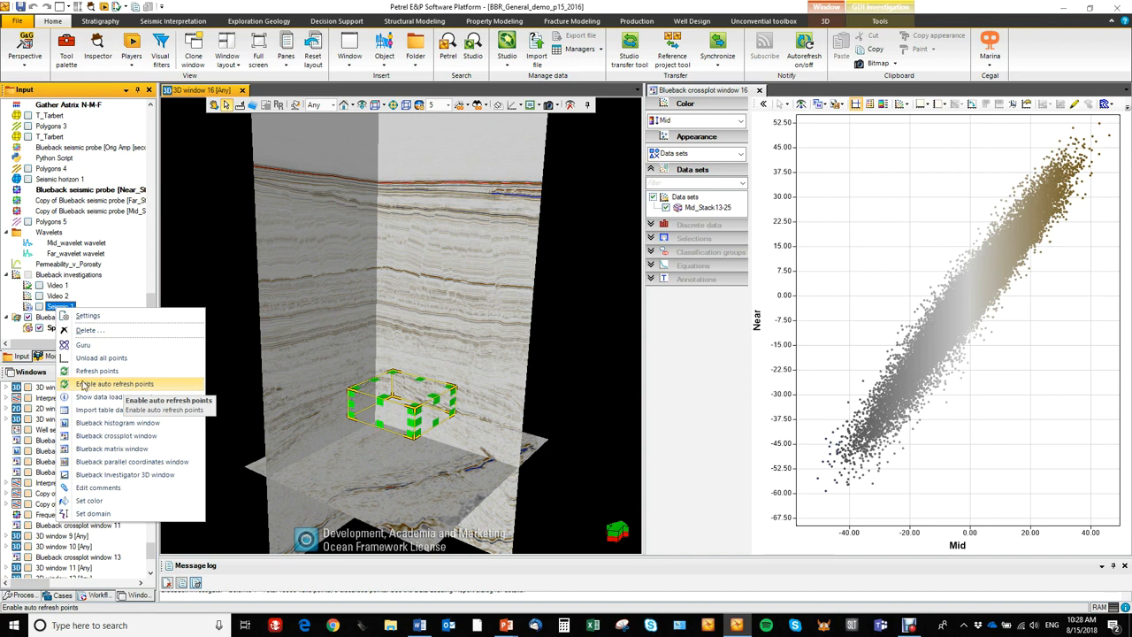
{"action": "left_click", "coordinate": [130, 371]}
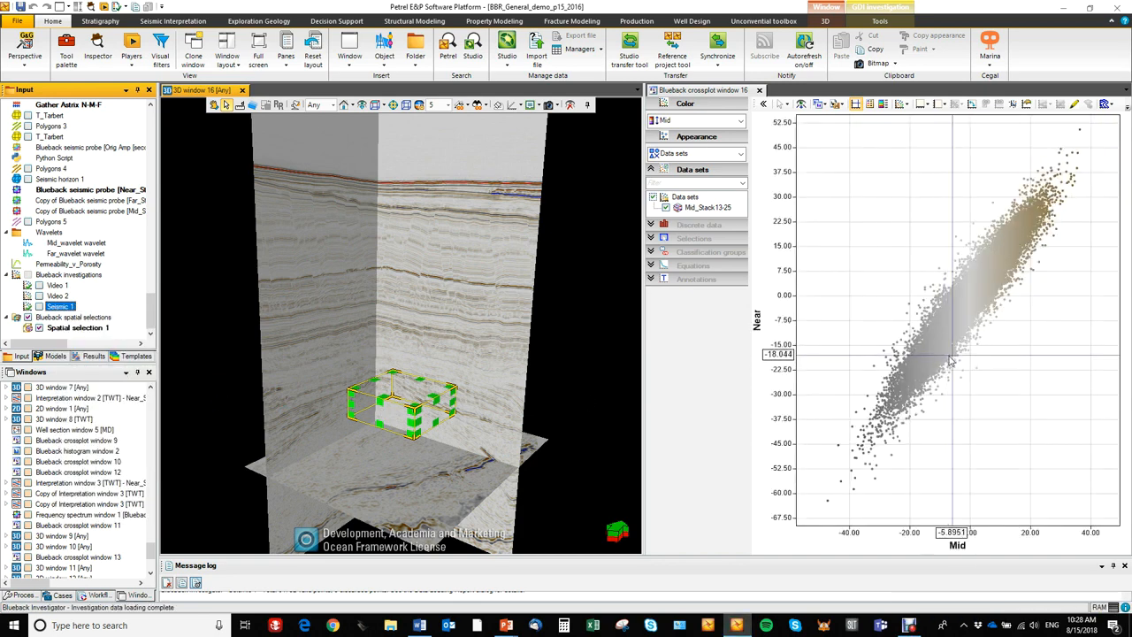
{"action": "right_click", "coordinate": [56, 307]}
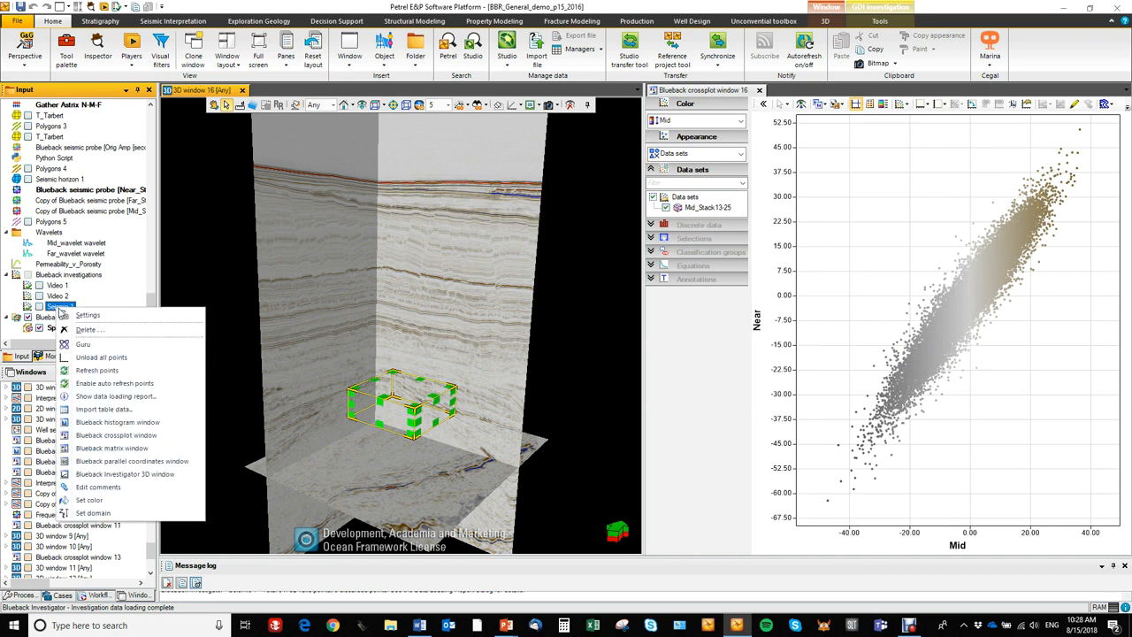
{"action": "left_click", "coordinate": [139, 397]}
Reshape the spatial selection into a larger, taller block around the intersection of the vertical sections.
{"action": "left_click_drag", "start_coordinate": [418, 400], "coordinate": [392, 373]}
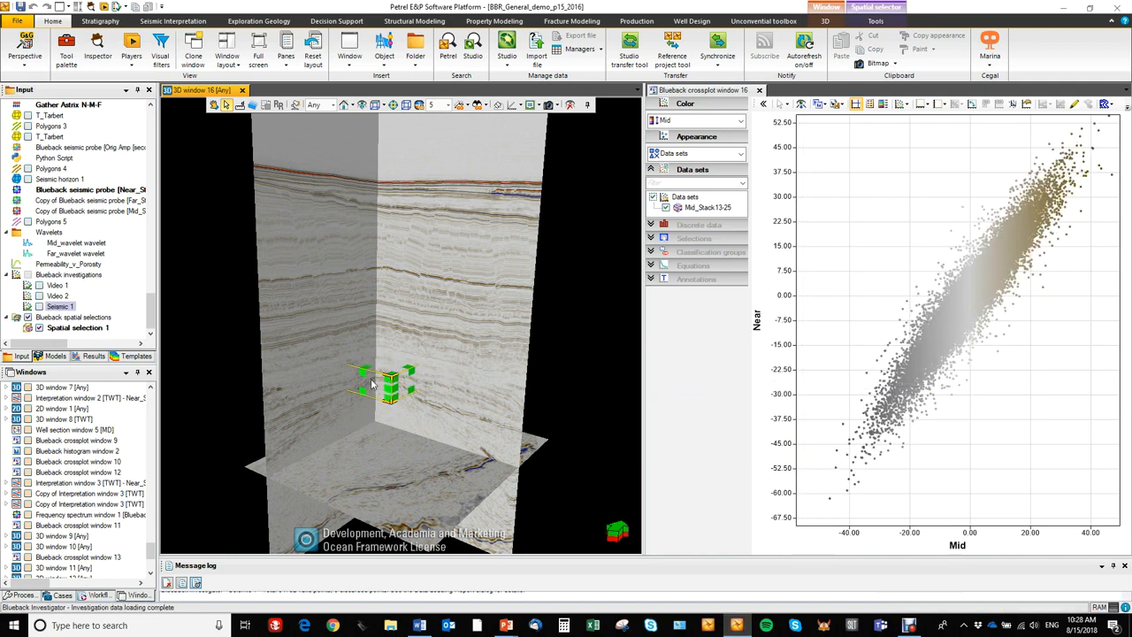
{"action": "left_click_drag", "start_coordinate": [389, 374], "coordinate": [415, 412]}
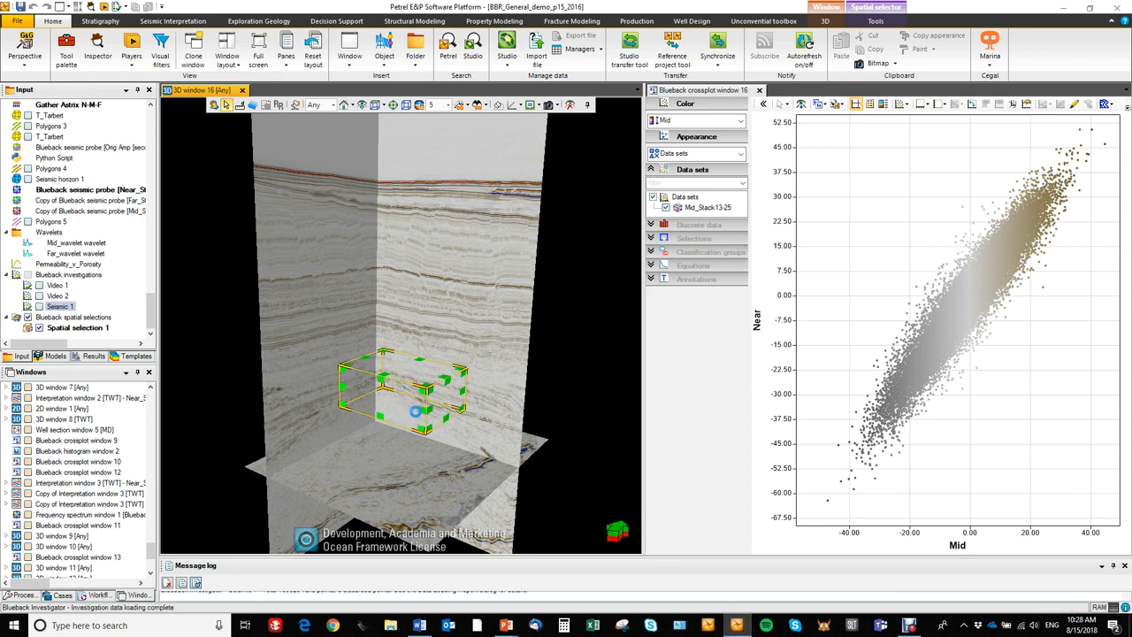
Set the inline and XLine steps of the Mid_Stack 13-25 data set in Seismic 1 to 2 and apply the settings.
{"action": "left_click", "coordinate": [64, 306]}
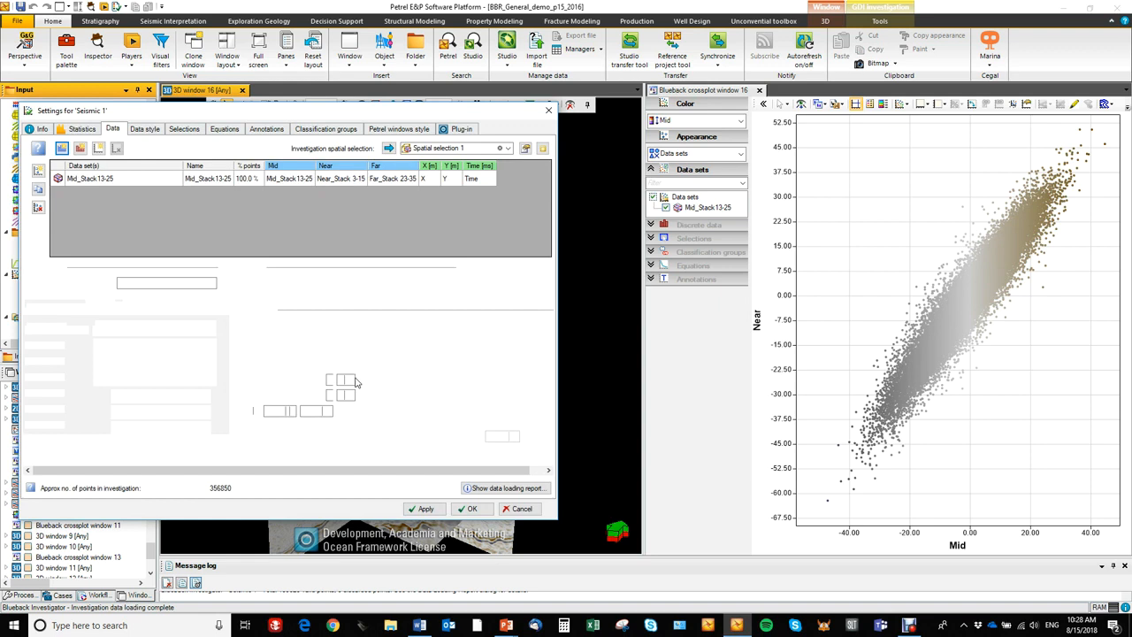
{"action": "type", "text": "2"}
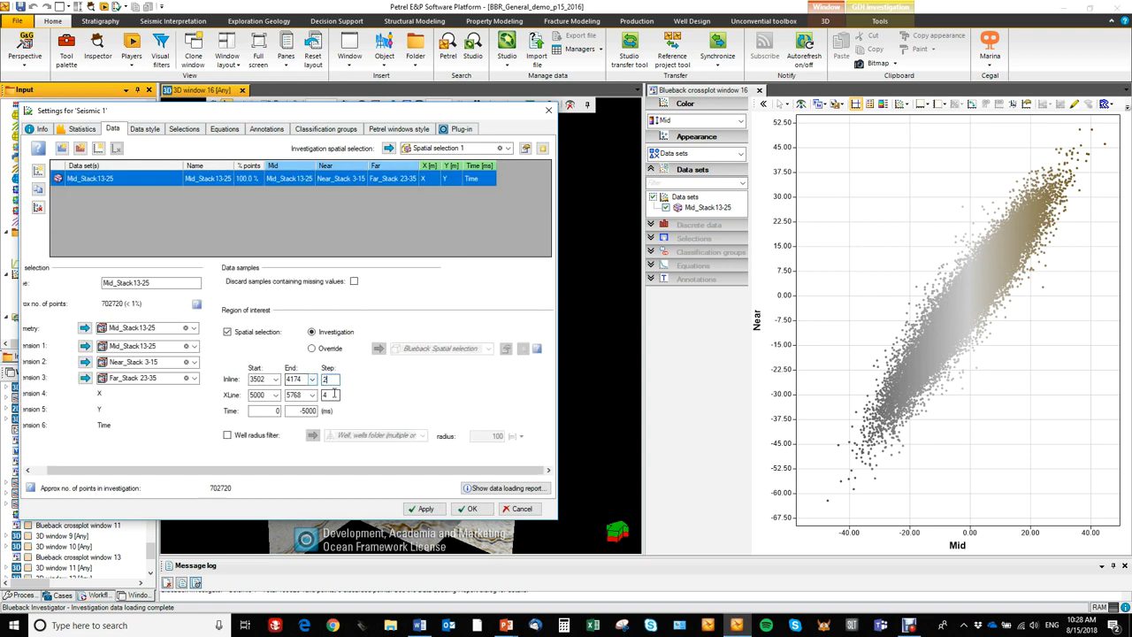
{"action": "type", "text": "2"}
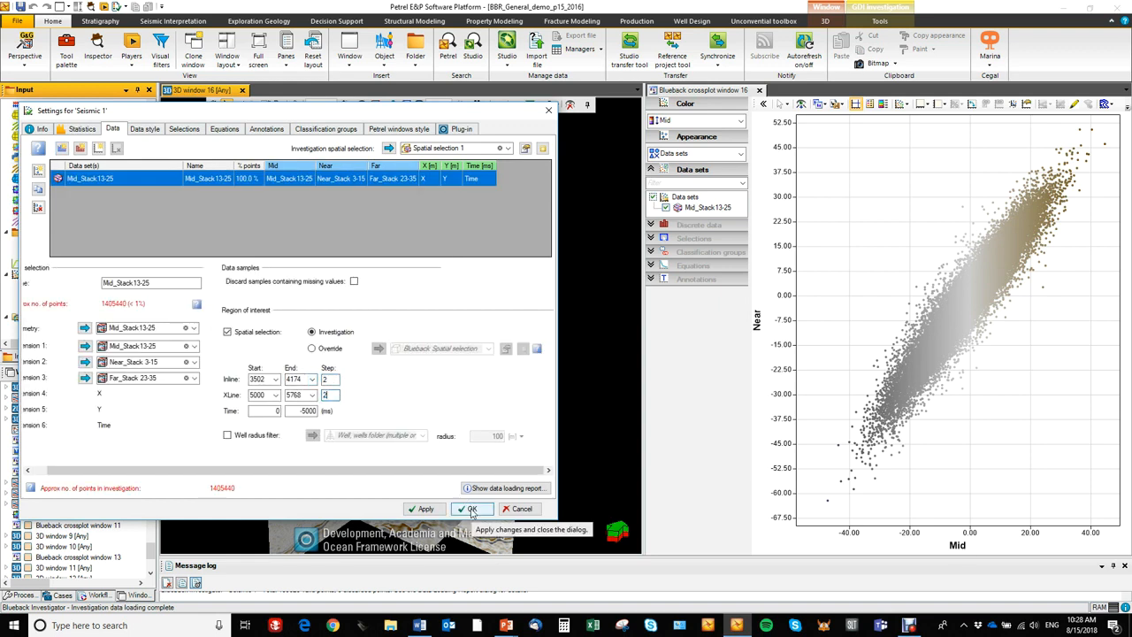
{"action": "left_click", "coordinate": [471, 510]}
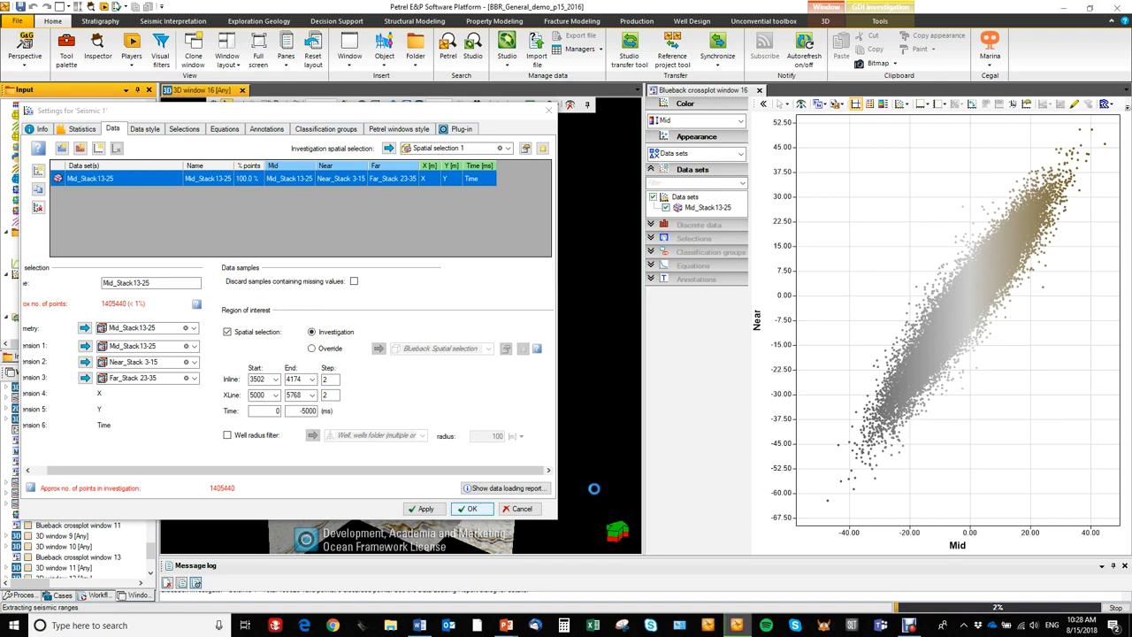